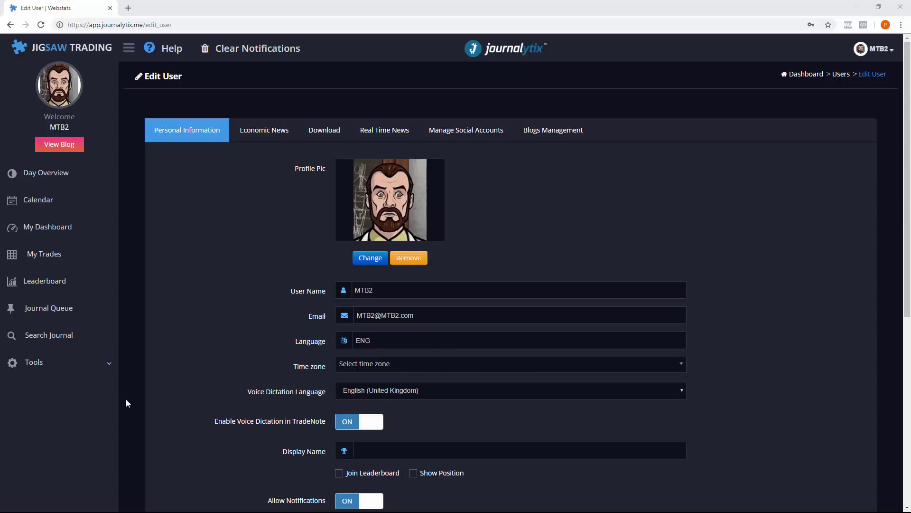
scroll(367, 347, "down", 1)
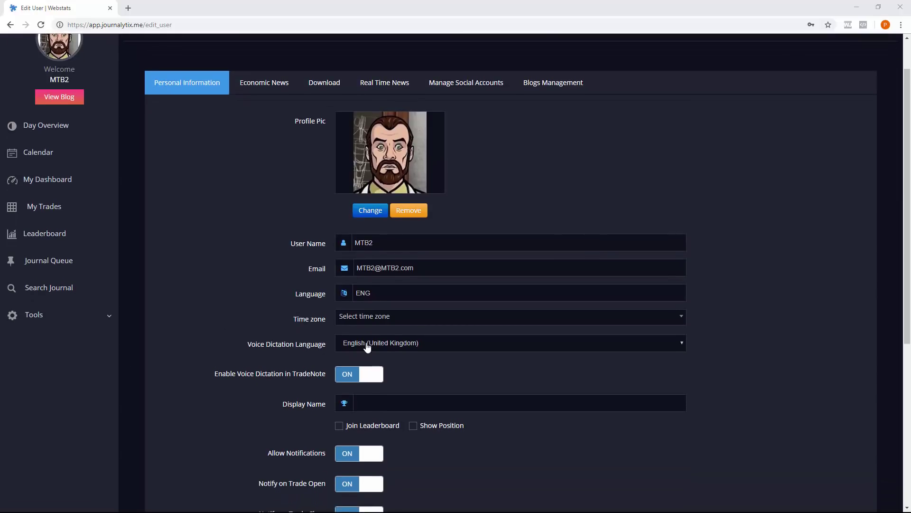
left_click(367, 347)
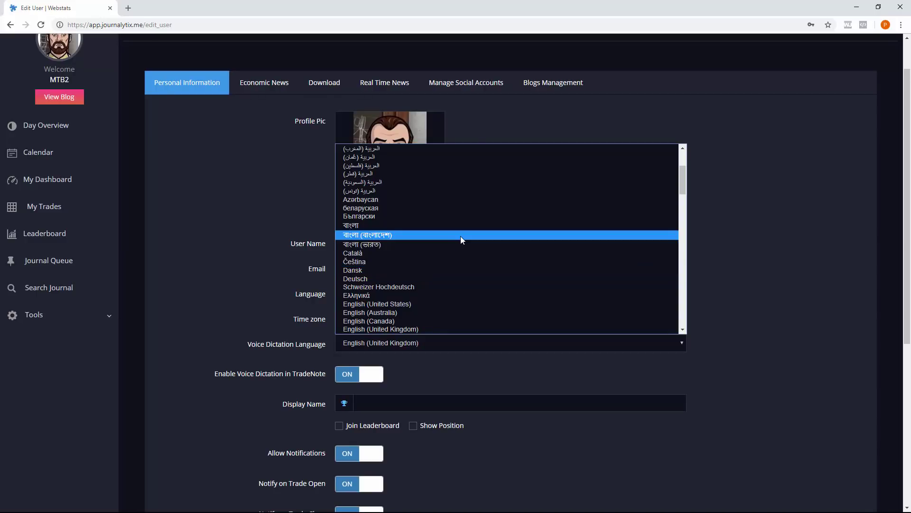
scroll(461, 235, "down", 4)
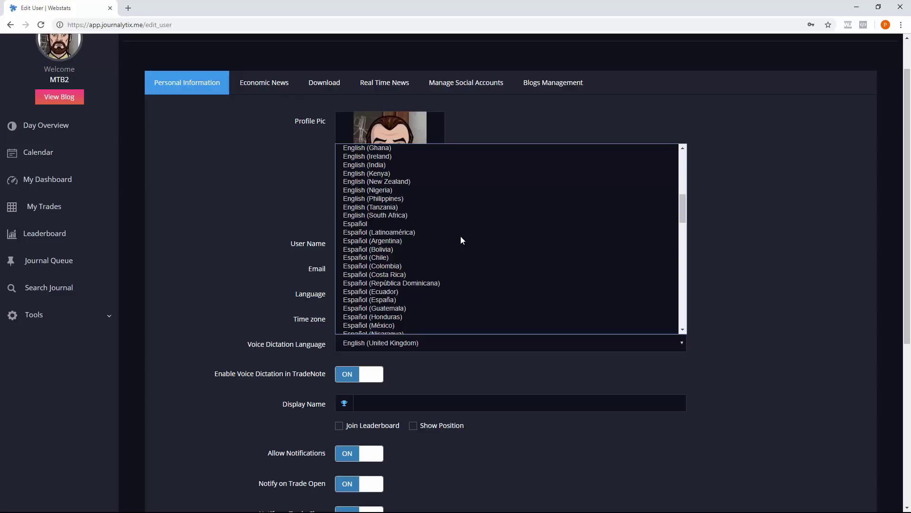
left_click(356, 374)
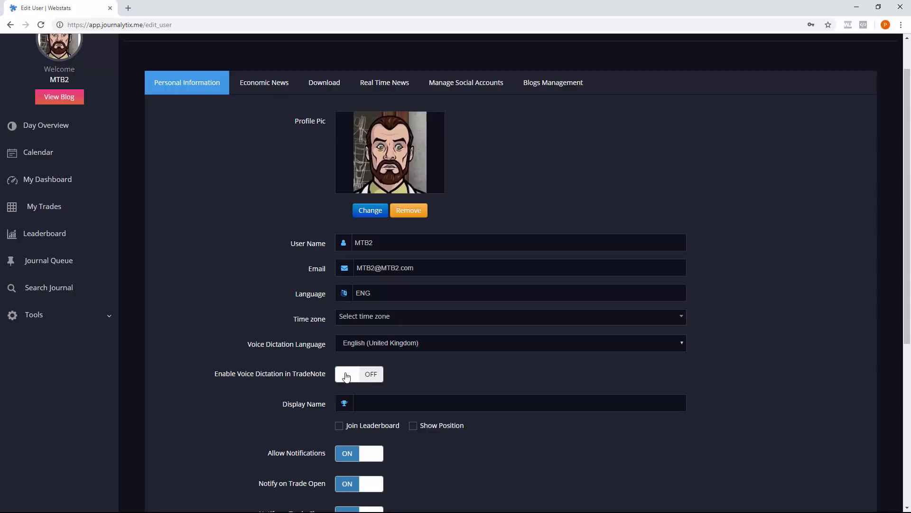
left_click(378, 375)
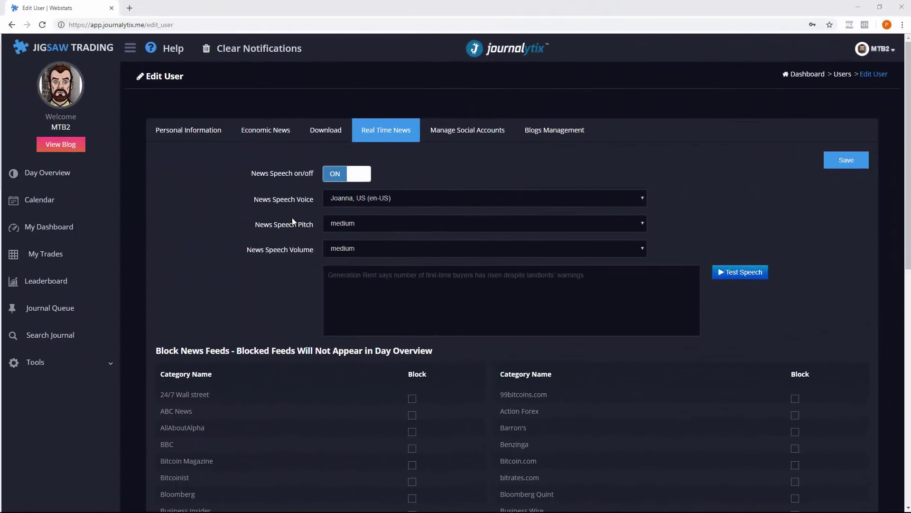
Keep Joanna as the News Speech Voice and play a test of it.
scroll(282, 254, "down", 5)
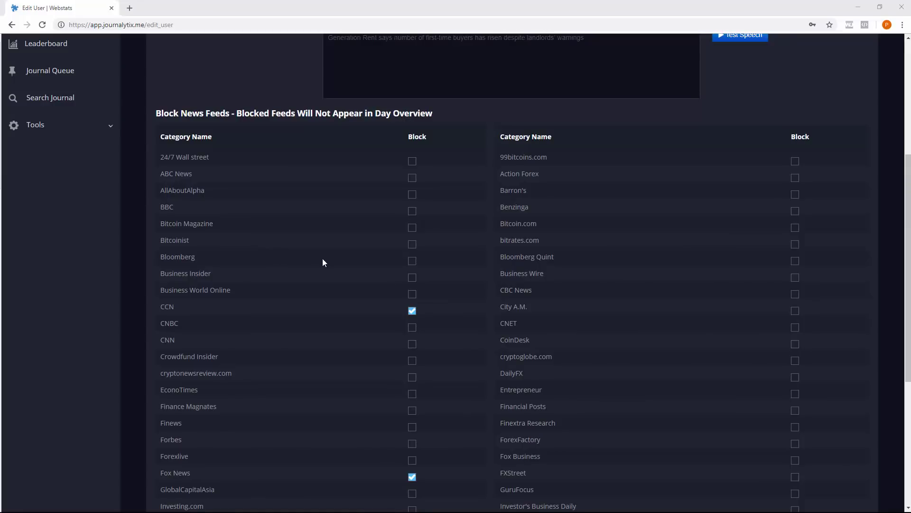
scroll(322, 259, "up", 5)
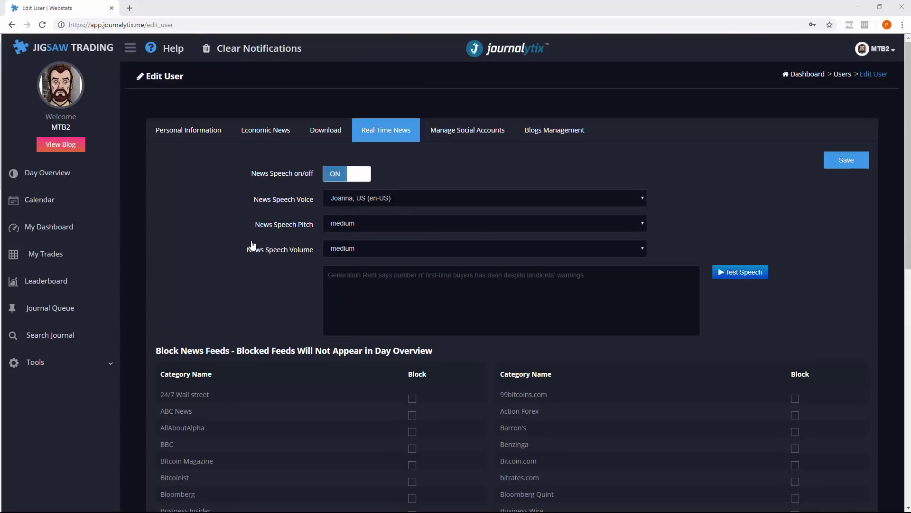
left_click(410, 202)
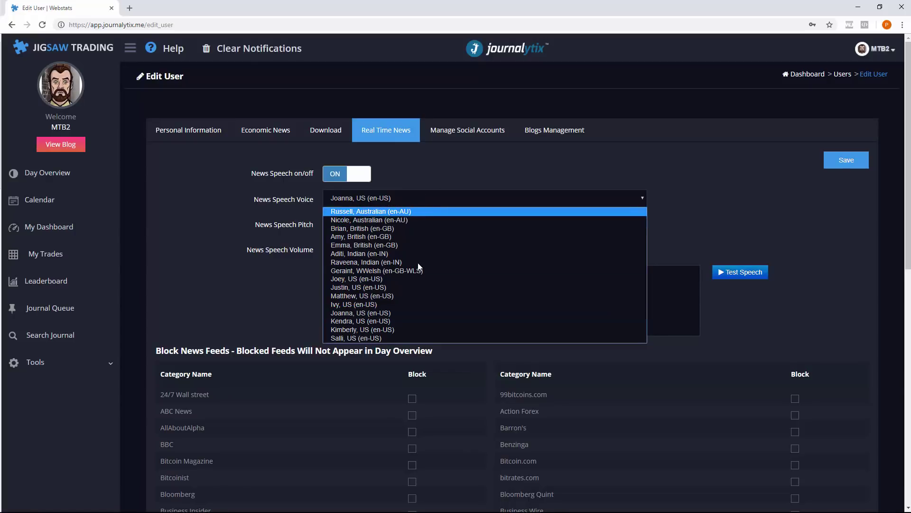
left_click(400, 315)
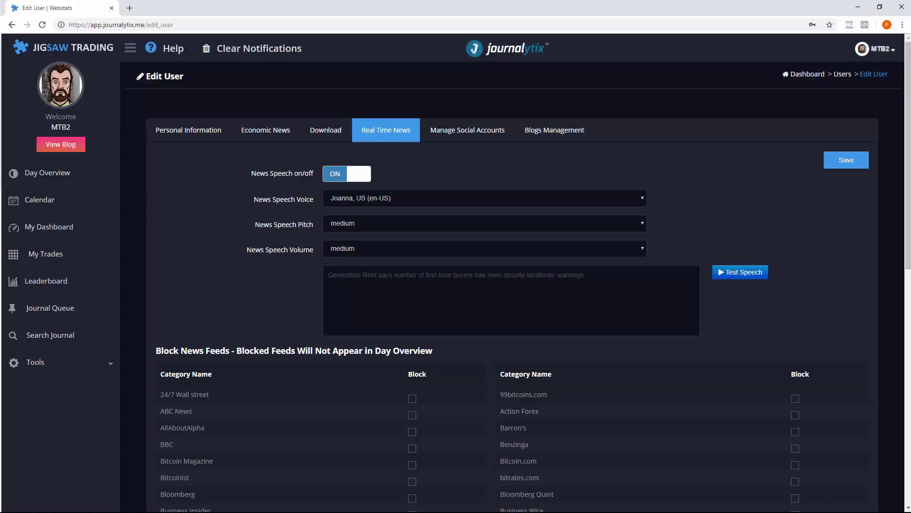
left_click(747, 275)
View the Tue, Oct 16, 2018 Day Overview and its Share Over Social Network dialog, then close the dialog.
left_click(63, 174)
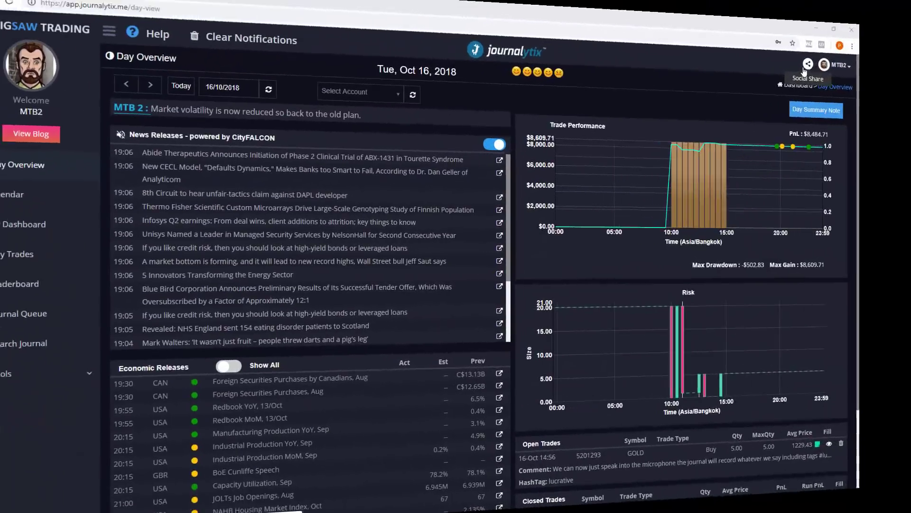
left_click(807, 64)
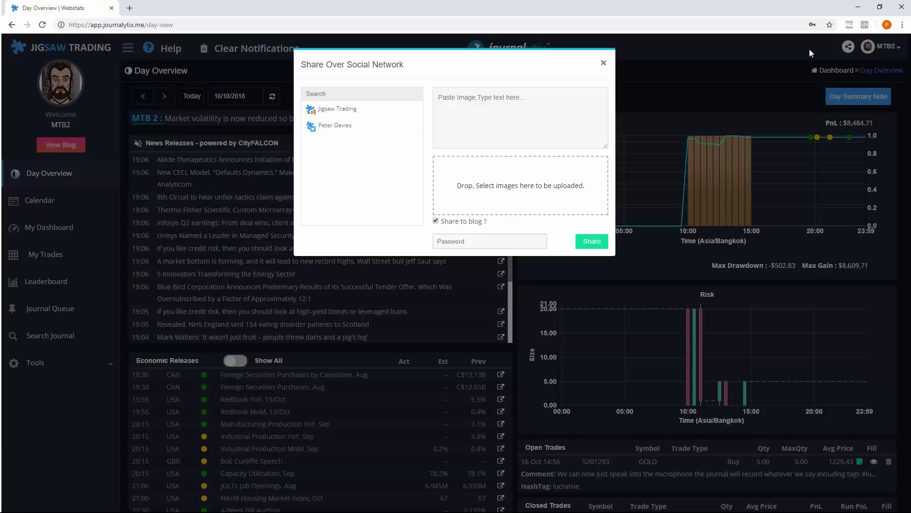
left_click(604, 62)
left_click(663, 64)
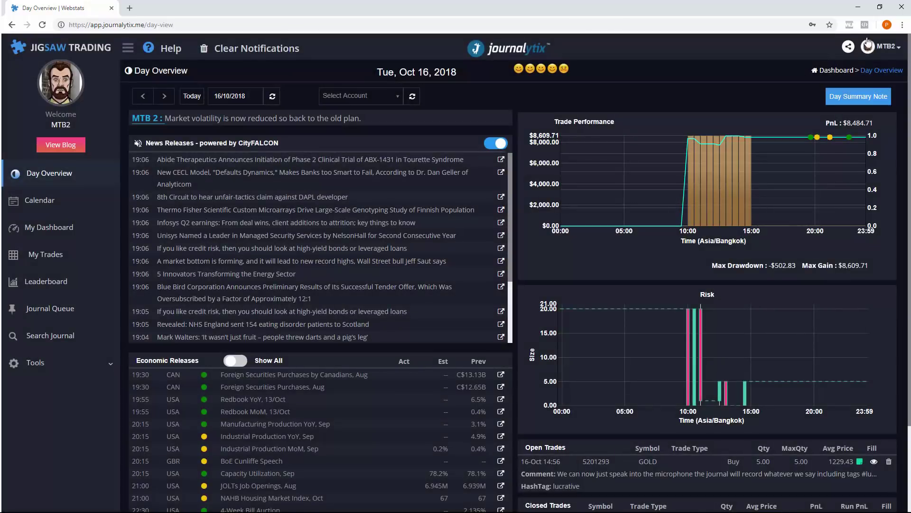
Go to Account Settings' Manage Social Accounts tab and open Add Social Accounts.
left_click(868, 45)
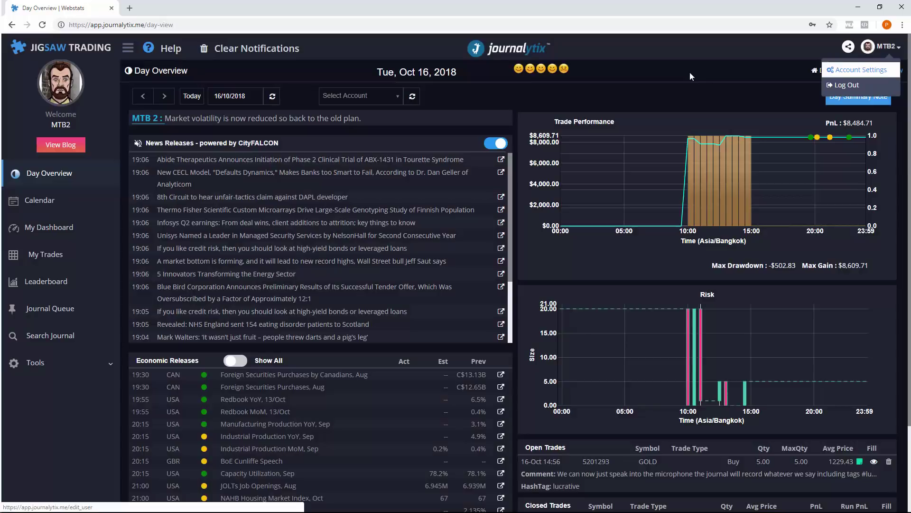
left_click(857, 69)
left_click(462, 132)
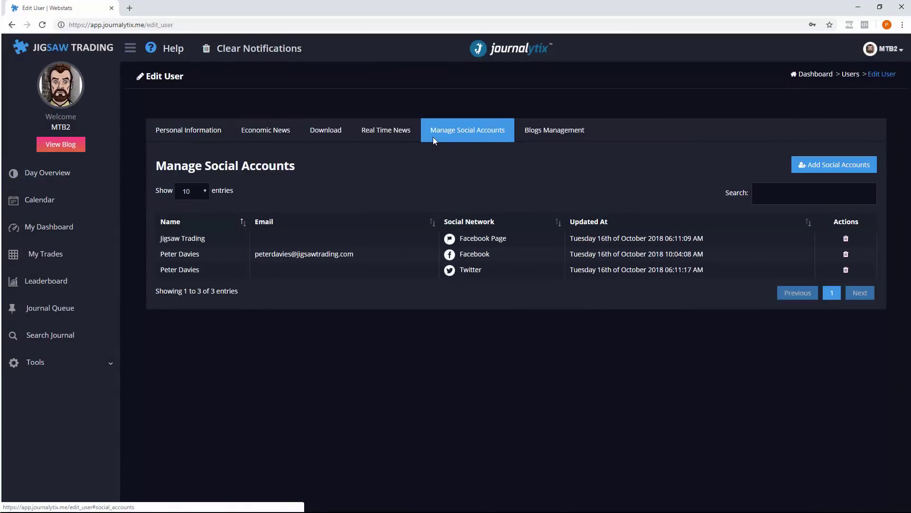
left_click(859, 163)
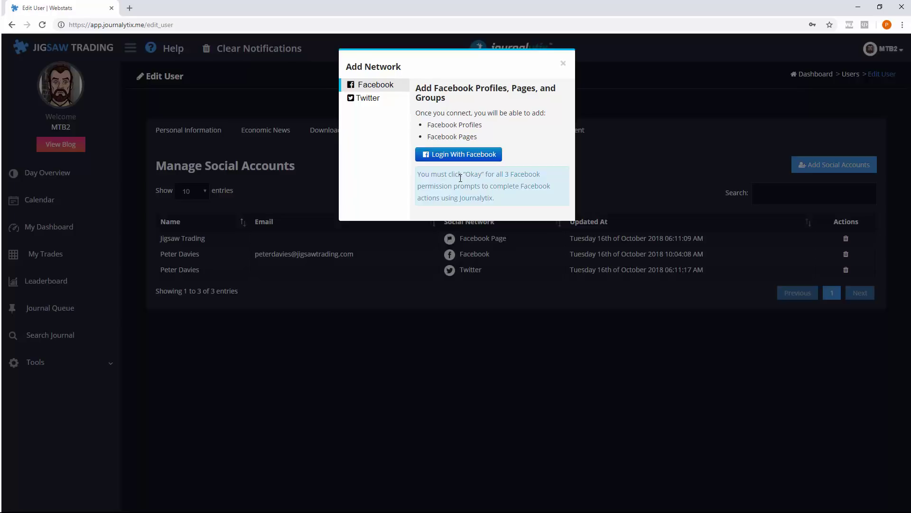
Close the Add Network dialog and view the Blogs Management settings.
left_click(563, 64)
left_click(558, 137)
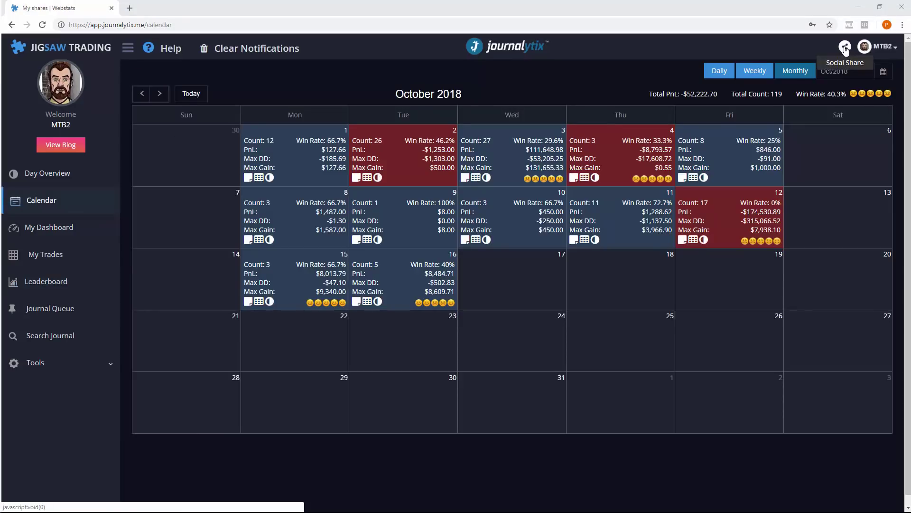
Post the pasted calendar screenshot as 'Test calendar post' to both social accounts and the blog.
left_click(845, 47)
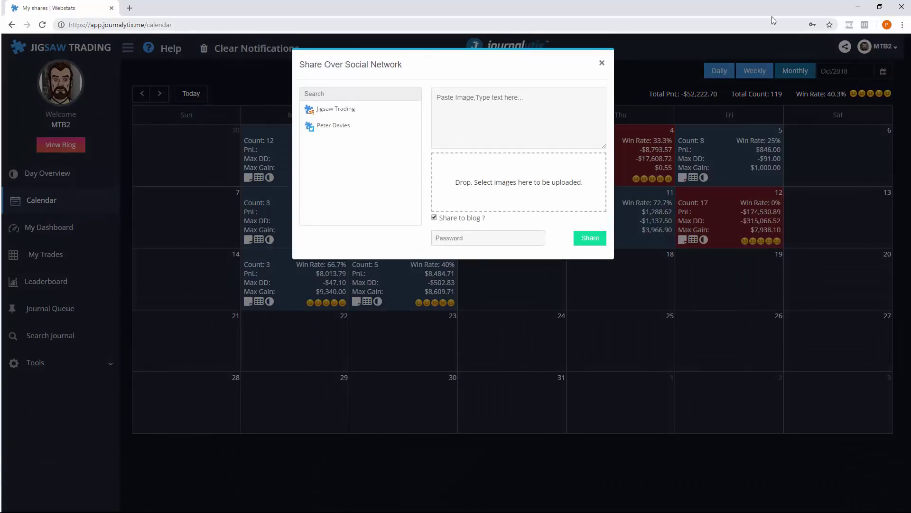
left_click(542, 118)
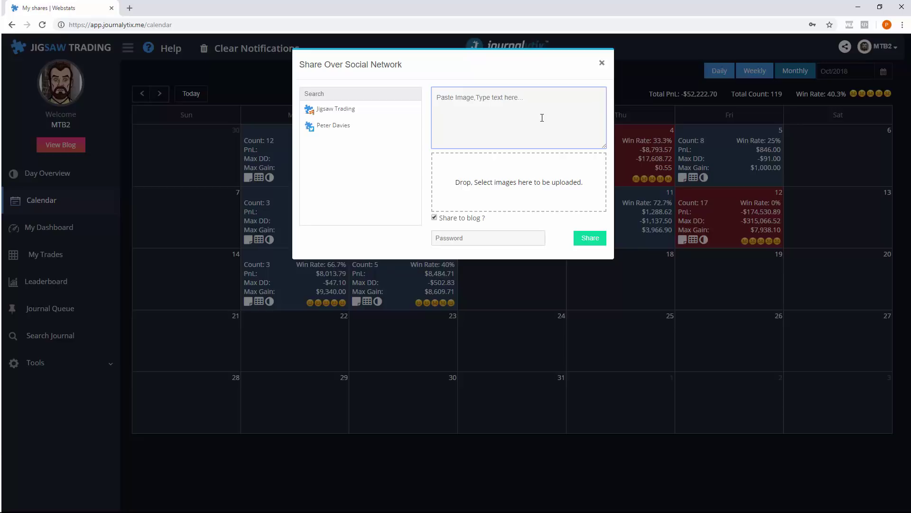
key("ctrl+v")
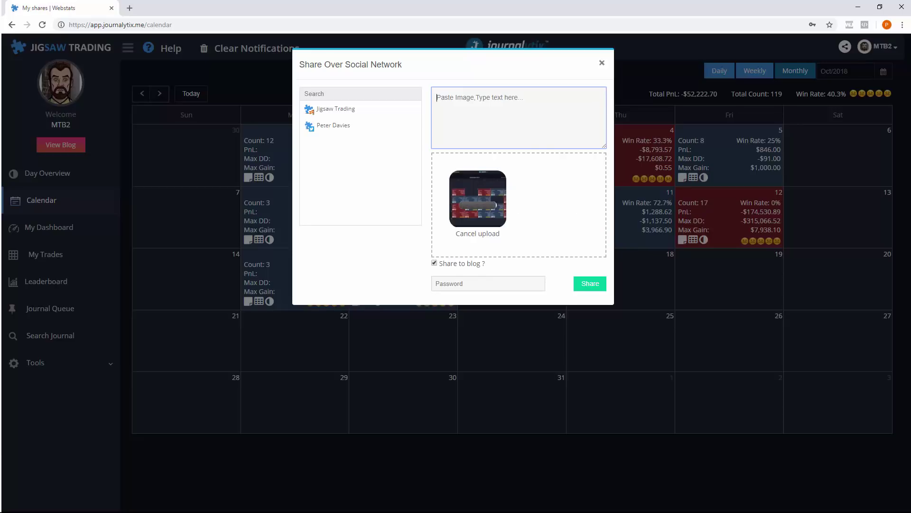
type("T")
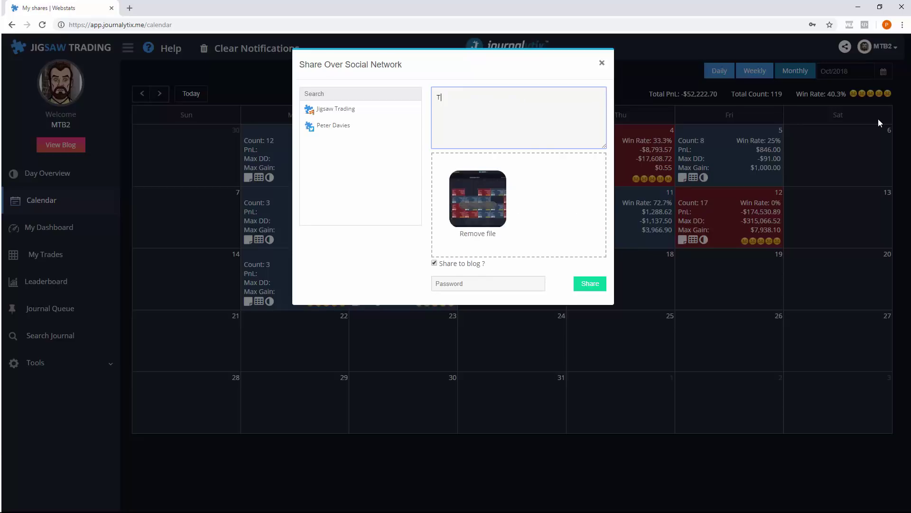
type("est calendar ")
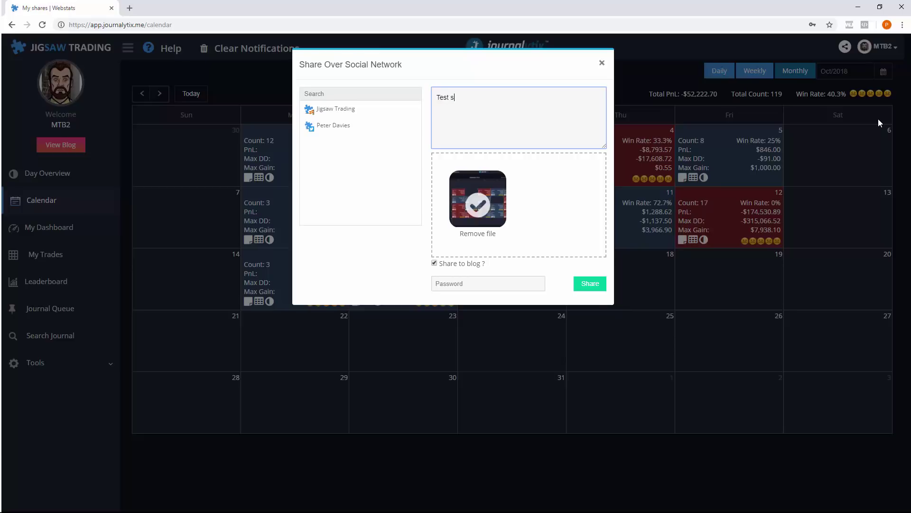
type("post")
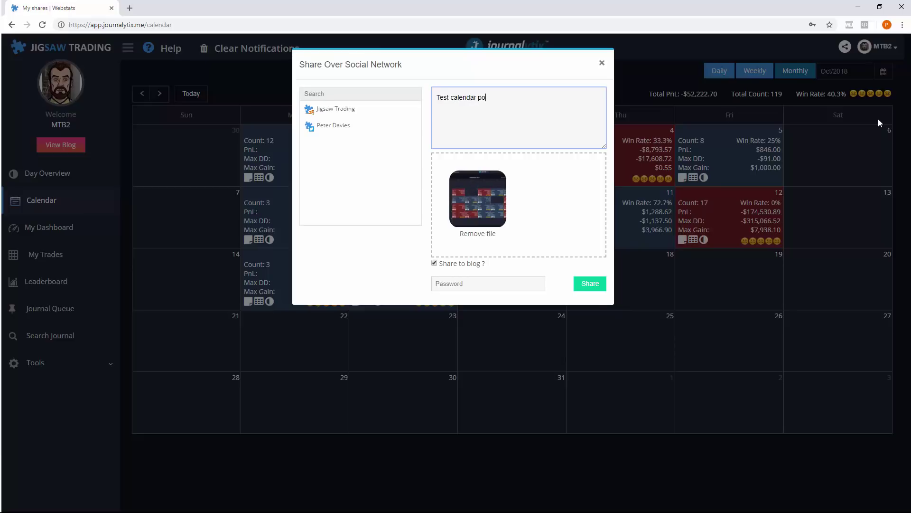
left_click(337, 110)
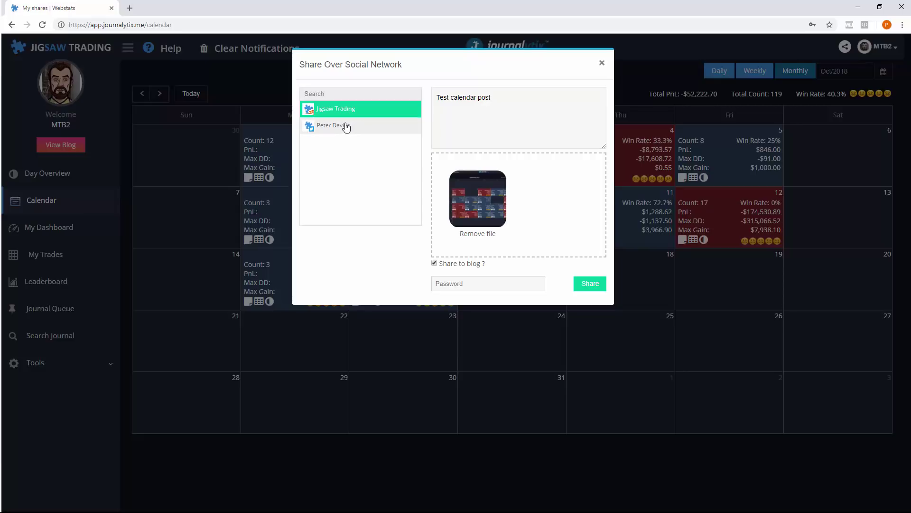
left_click(348, 126)
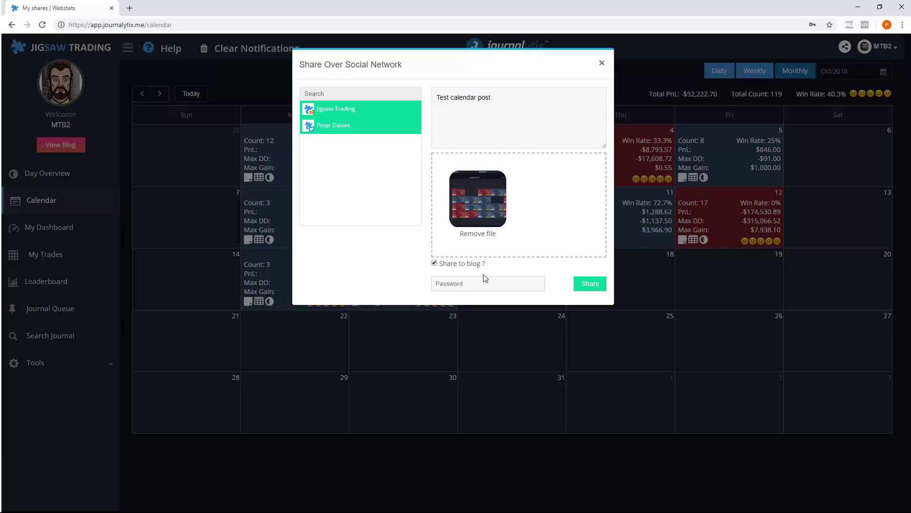
left_click(590, 282)
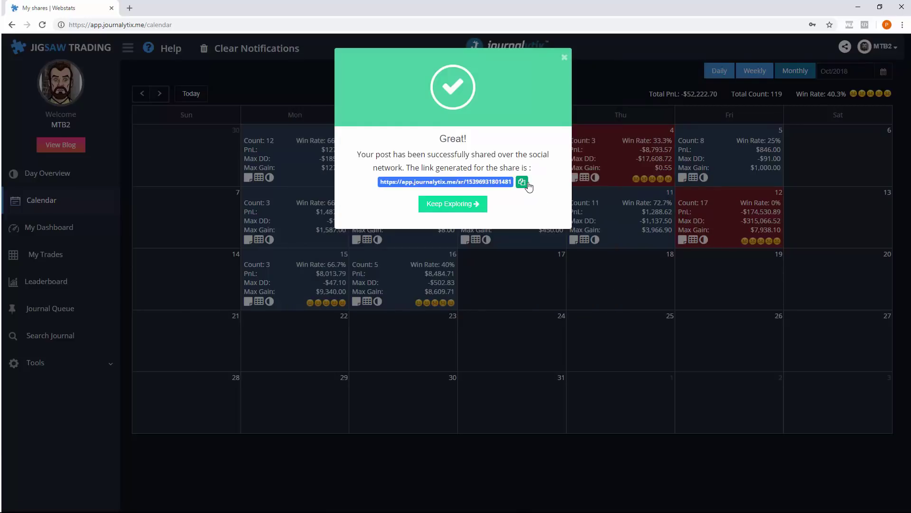
Copy the generated share link from the 'Great!' confirmation dialog.
left_click(522, 182)
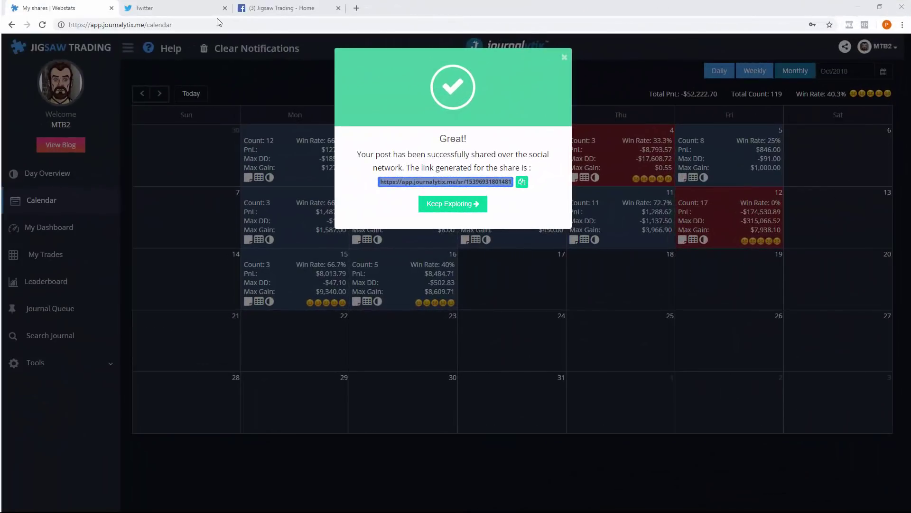
Open the October 2018 calendar from the tweet, select its URL, and go to the Facebook timeline.
left_click(183, 8)
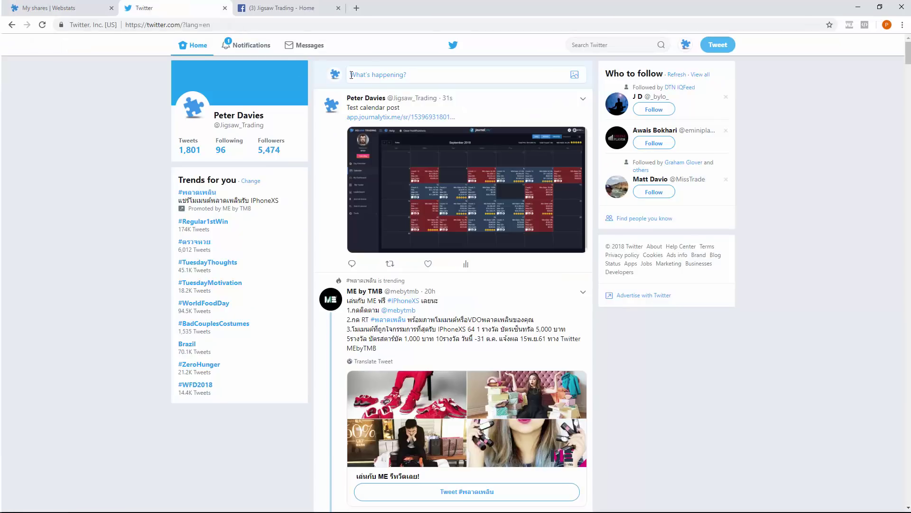
left_click(299, 15)
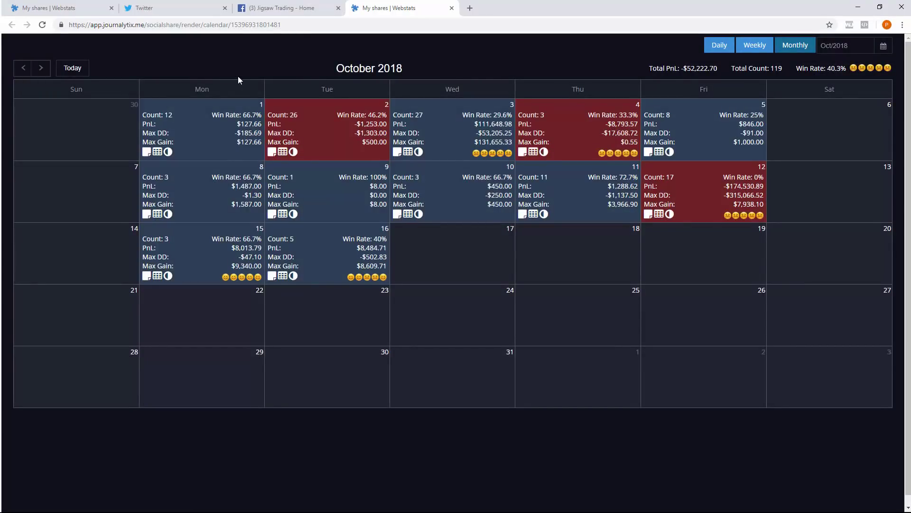
left_click(292, 26)
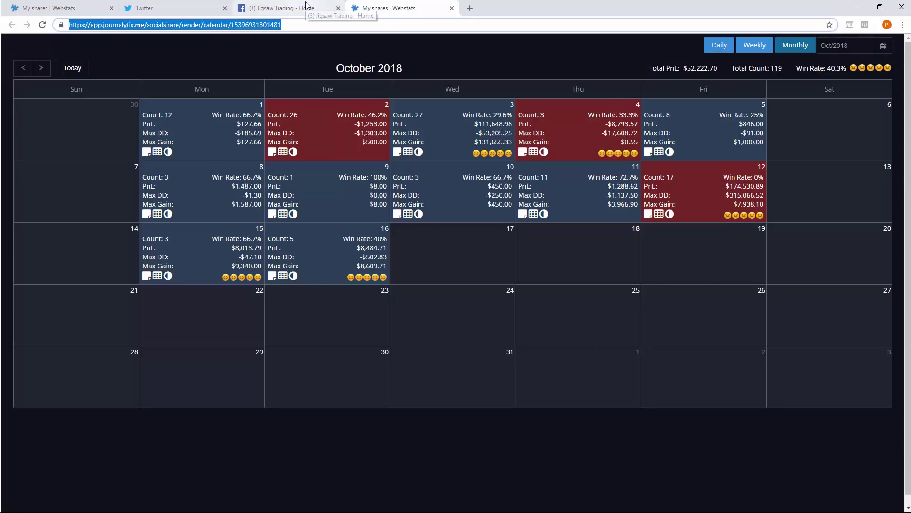
left_click(306, 8)
left_click(566, 44)
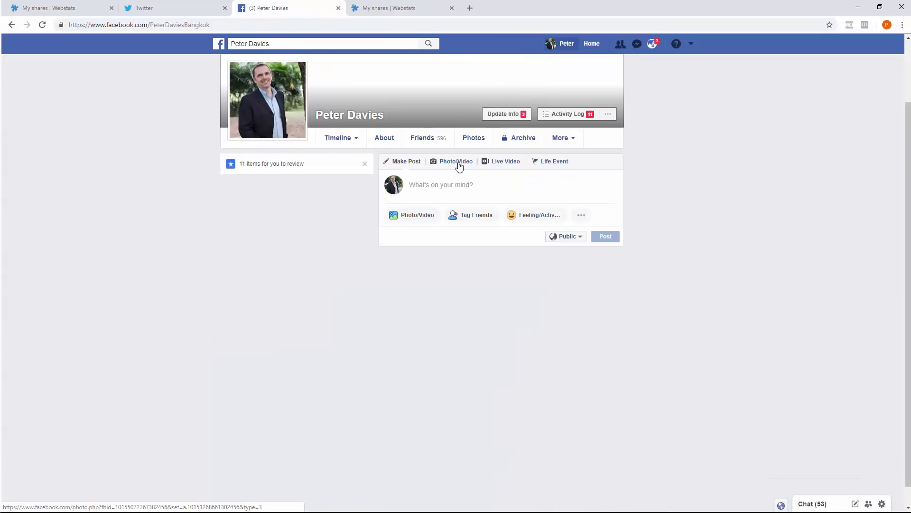
Post the shared calendar link on the Facebook timeline, then go back to Journalytix.
left_click(463, 185)
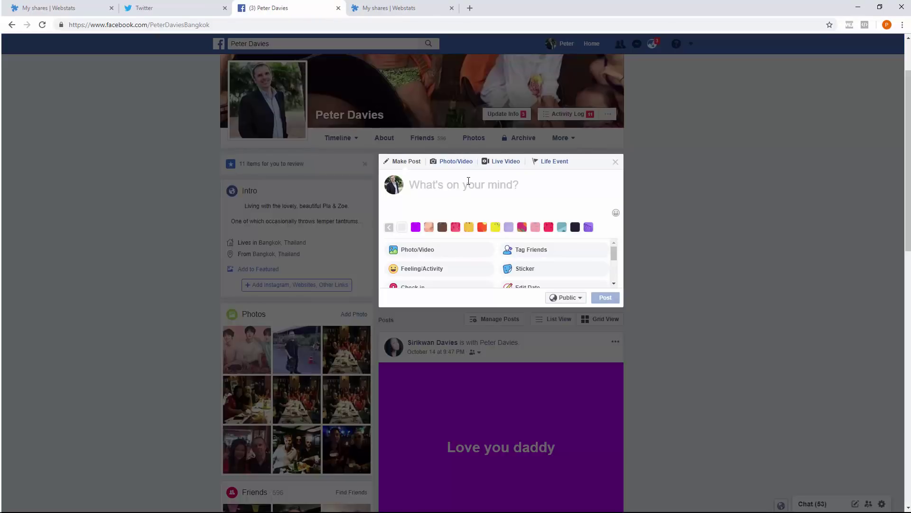
key("ctrl+v")
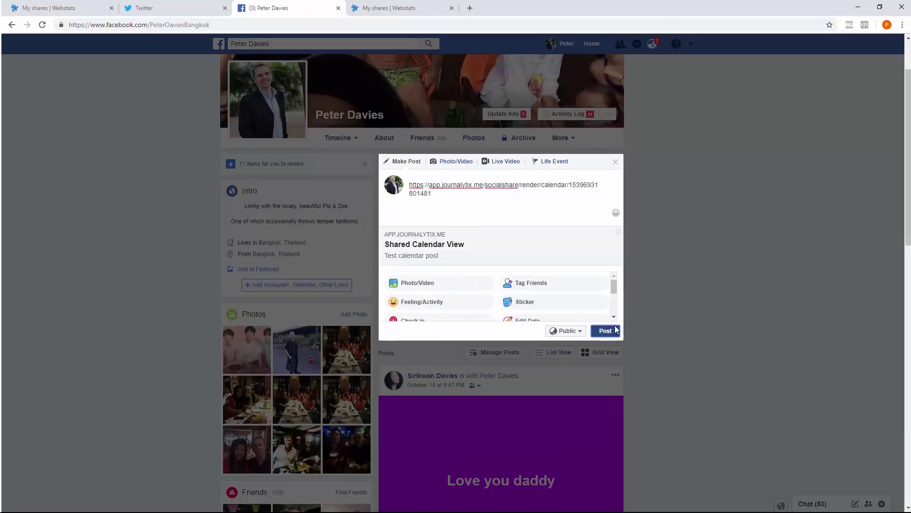
left_click(606, 331)
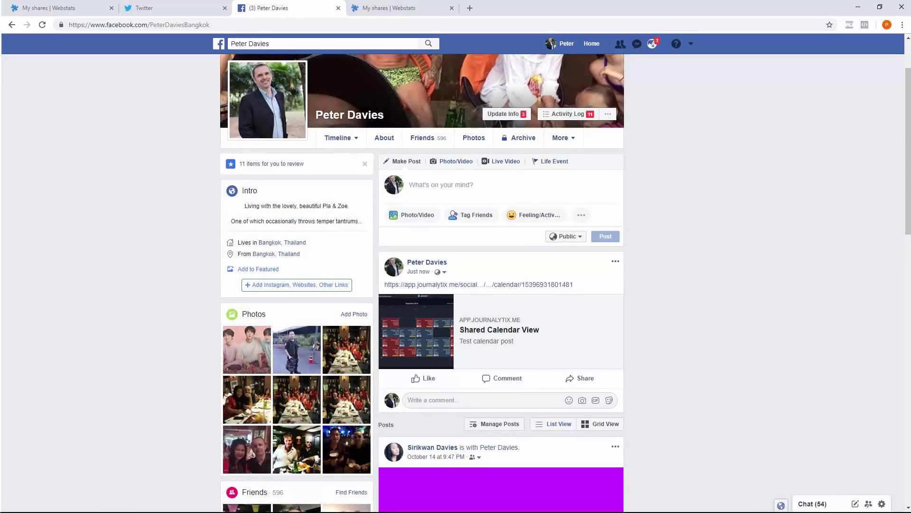
key("ctrl+1")
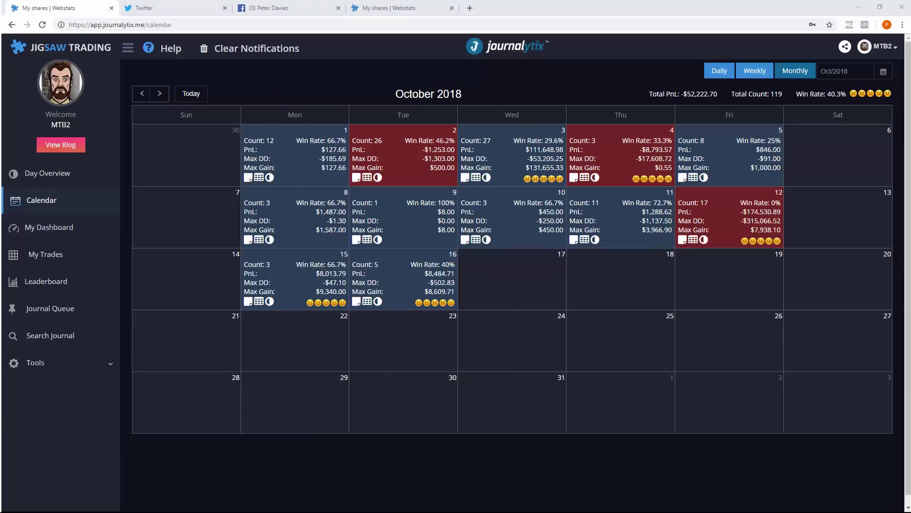
Browse the Journalytix blog with 'Test calendar post' and open the lunchtime outlook shared post.
left_click(75, 143)
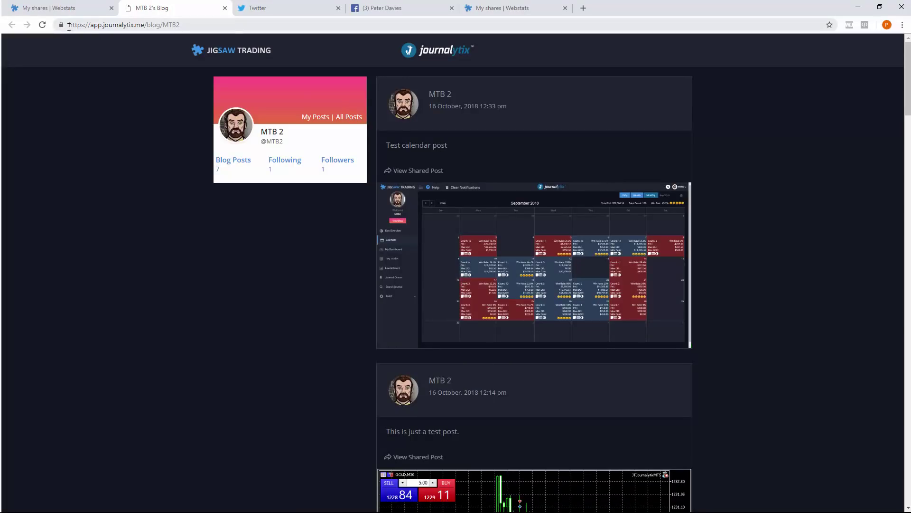
left_click_drag(68, 25, 145, 25)
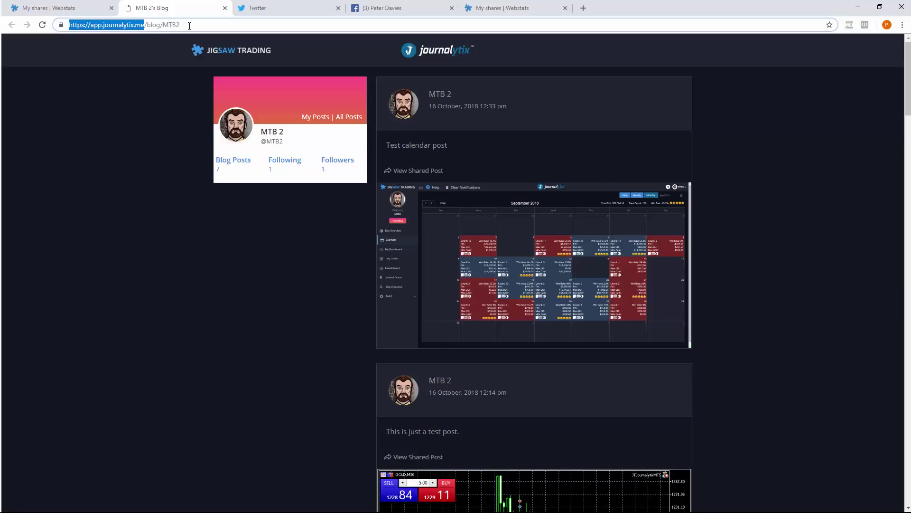
left_click_drag(182, 25, 164, 28)
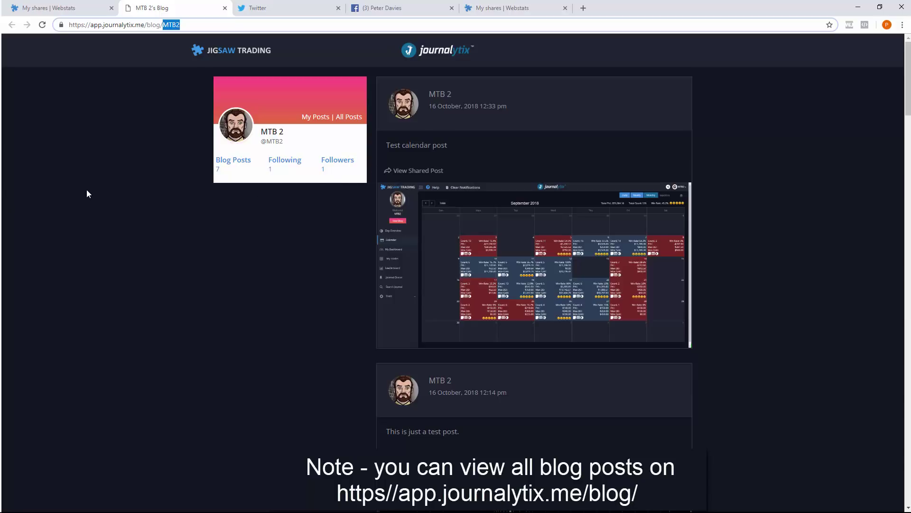
scroll(494, 180, "down", 15)
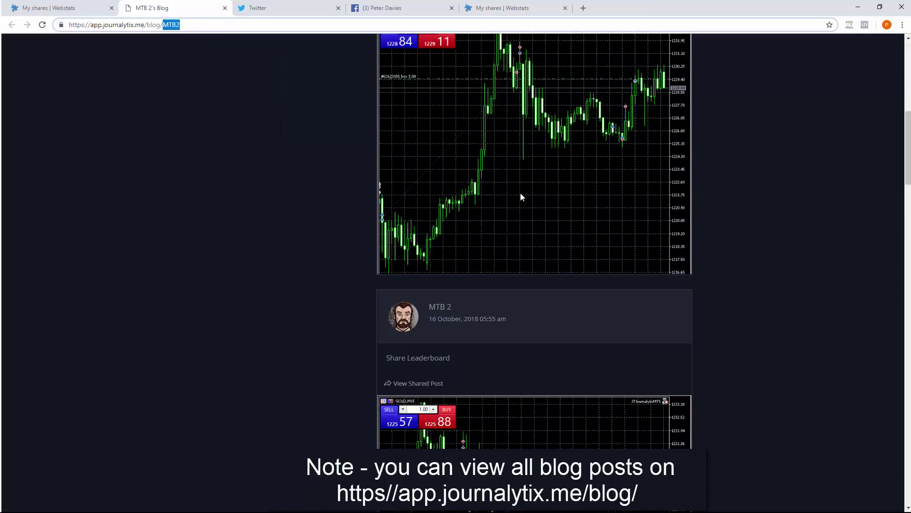
scroll(498, 193, "down", 4)
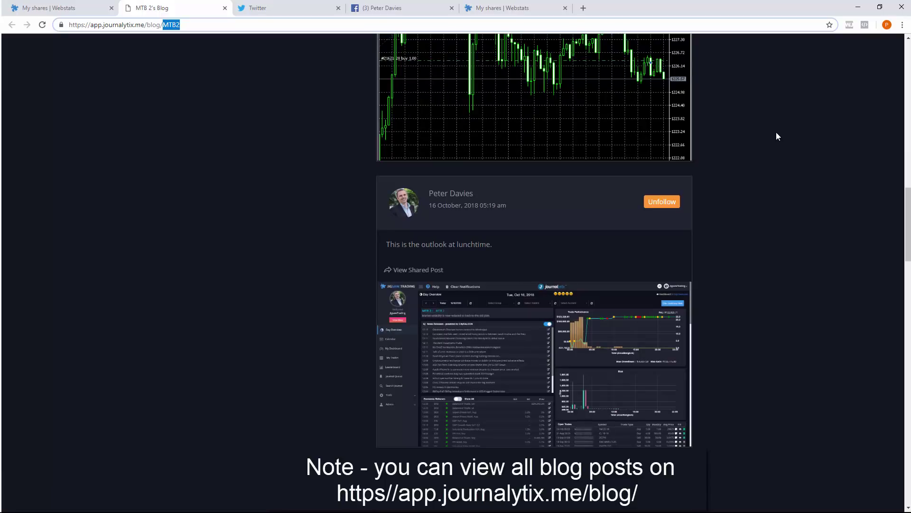
left_click(433, 271)
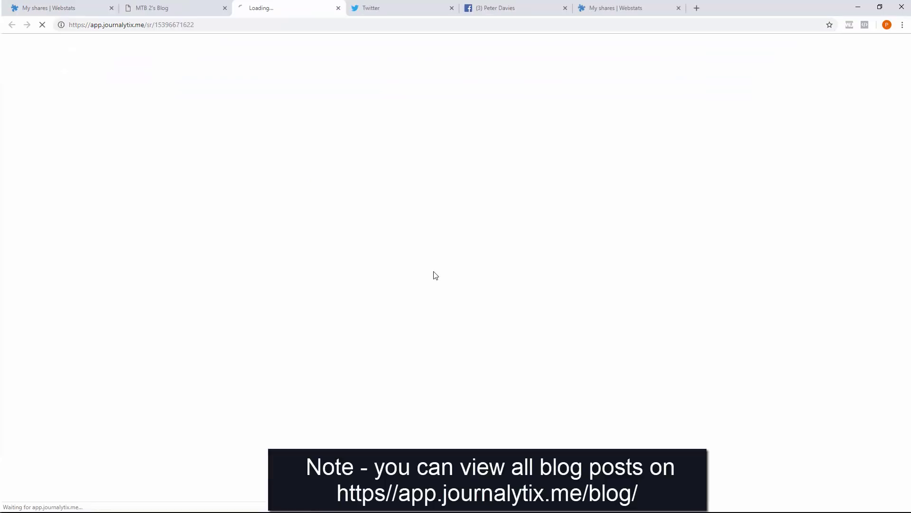